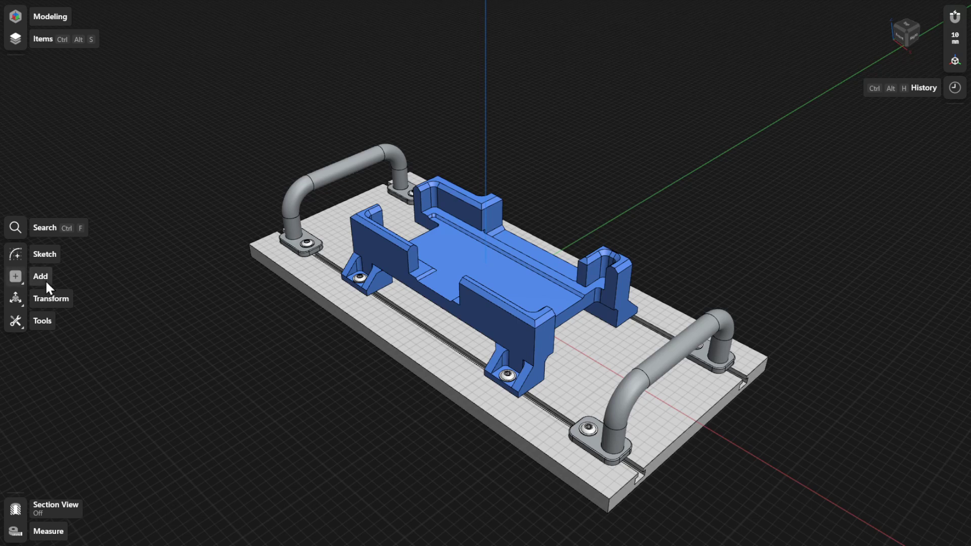
# Start a new construction axis from the Add menu and show its available axis types.
pyautogui.click(18, 281)
pyautogui.click(79, 281)
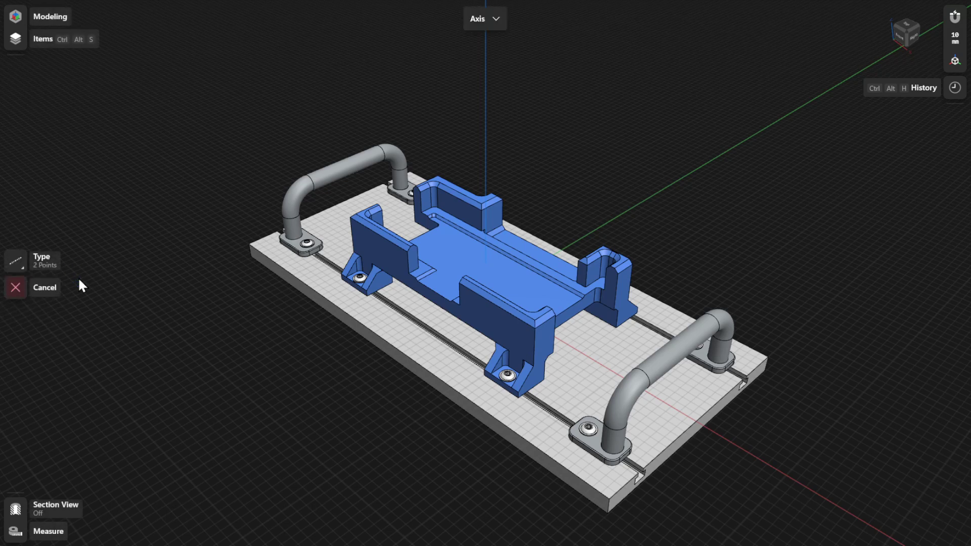
pyautogui.click(41, 259)
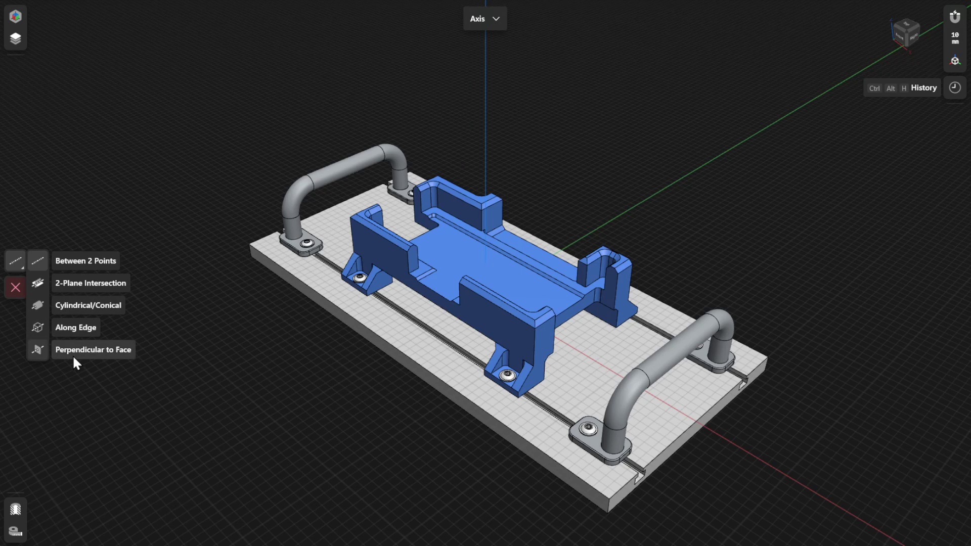
# Set the construction axis type to Between 2 Points.
pyautogui.click(84, 264)
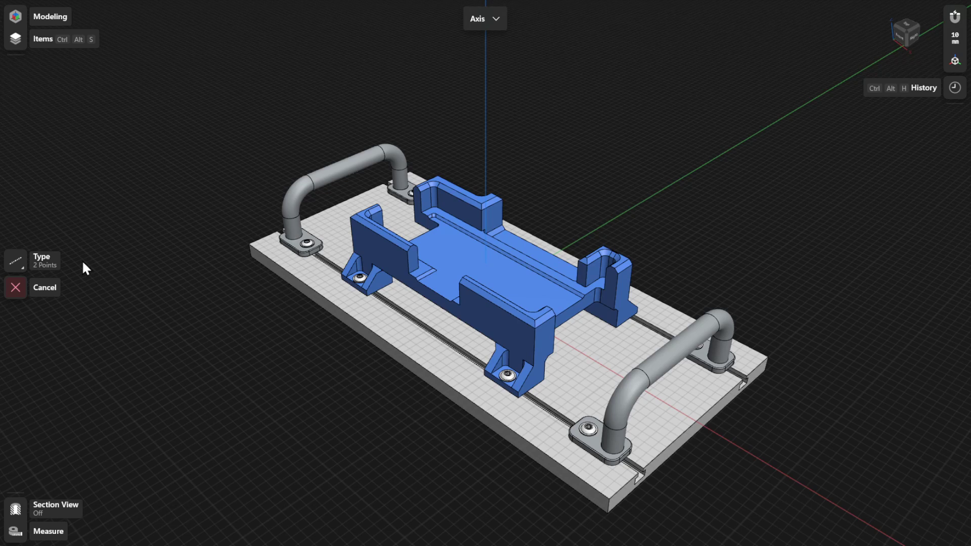
# Define the axis between the base plate's two lower front-edge corners.
pyautogui.click(249, 244)
pyautogui.click(606, 497)
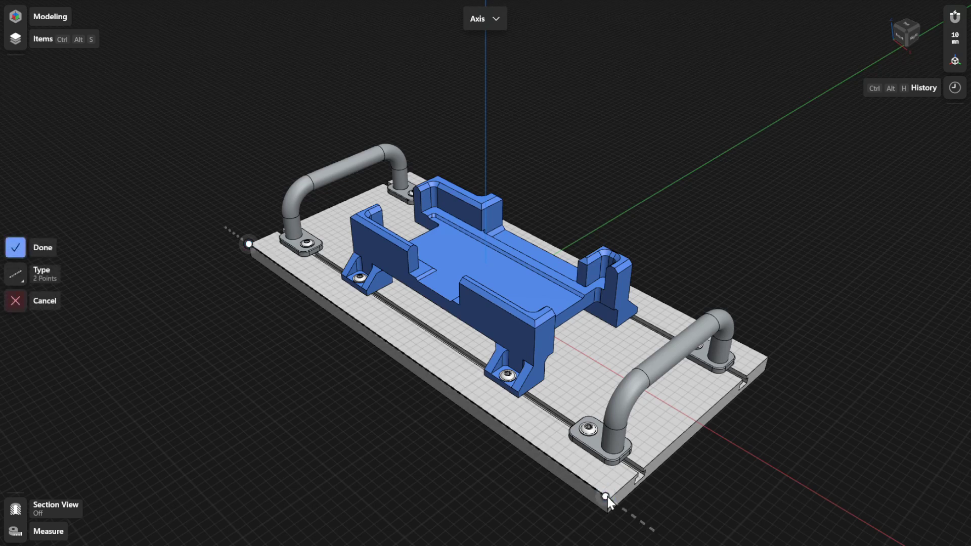
pyautogui.moveTo(605, 497); pyautogui.dragTo(607, 512)
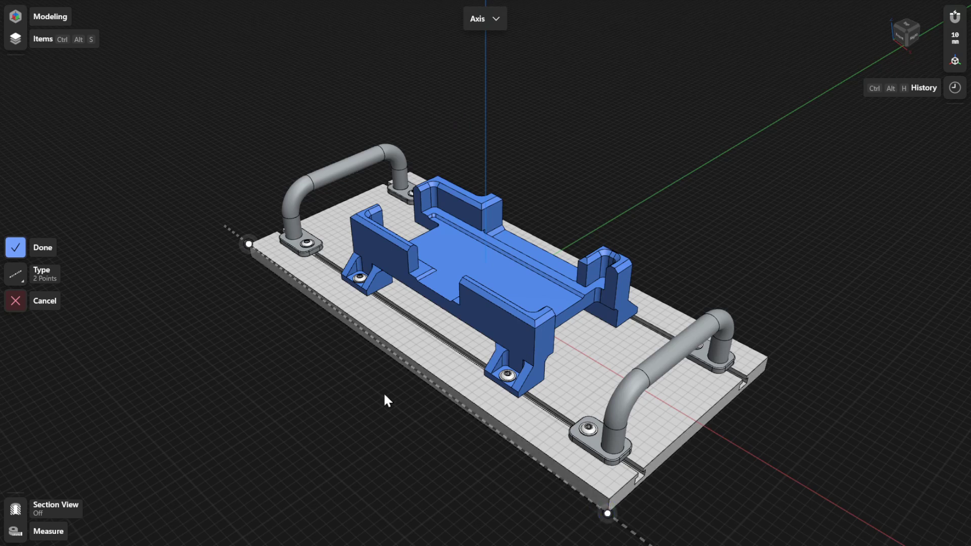
pyautogui.moveTo(248, 246); pyautogui.dragTo(250, 257)
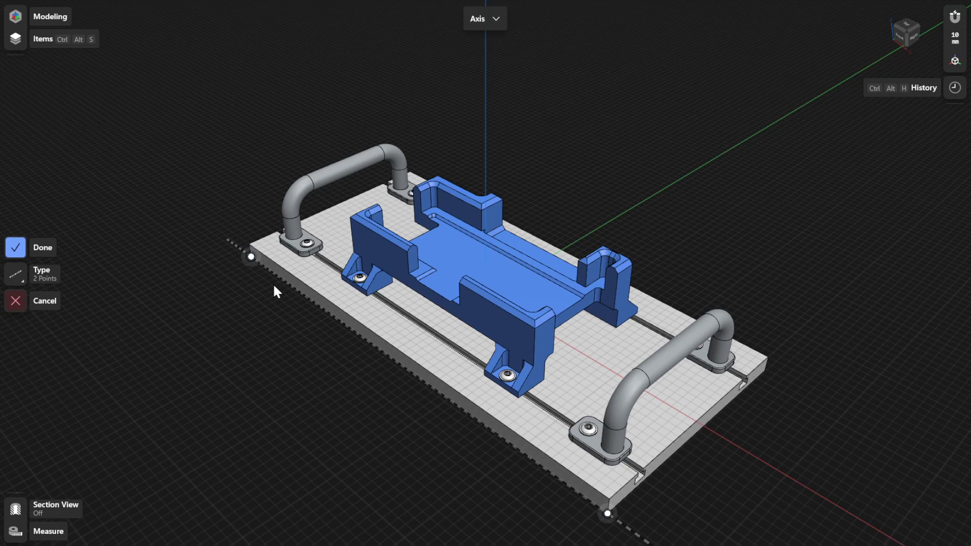
# Confirm the two-point axis, then add a 2-Plane Intersection axis from the blue part's side wall and inner floor.
pyautogui.click(43, 246)
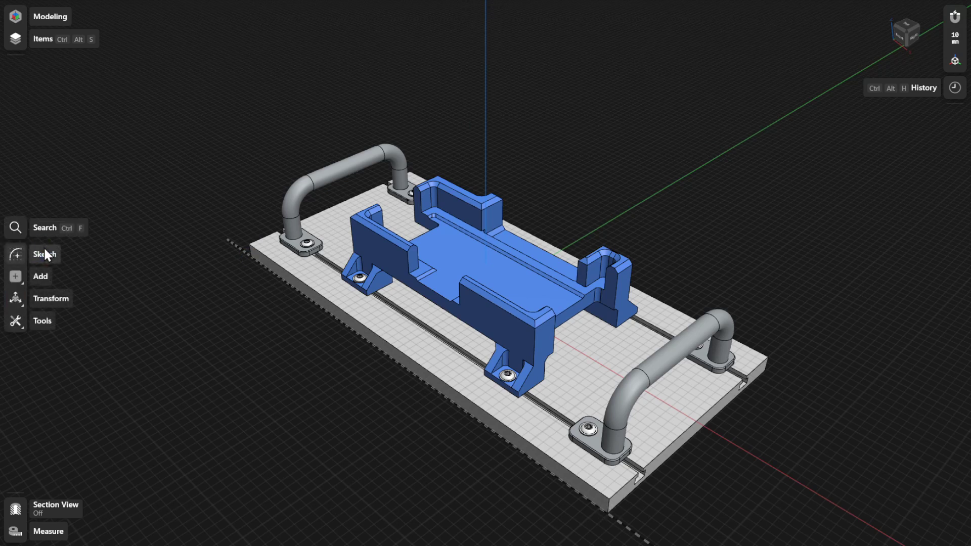
pyautogui.press('a')
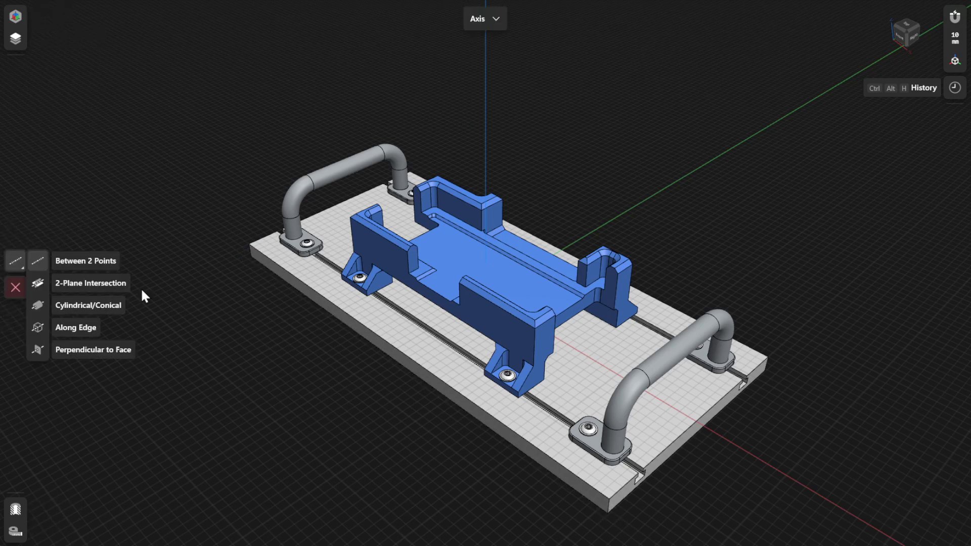
pyautogui.click(115, 288)
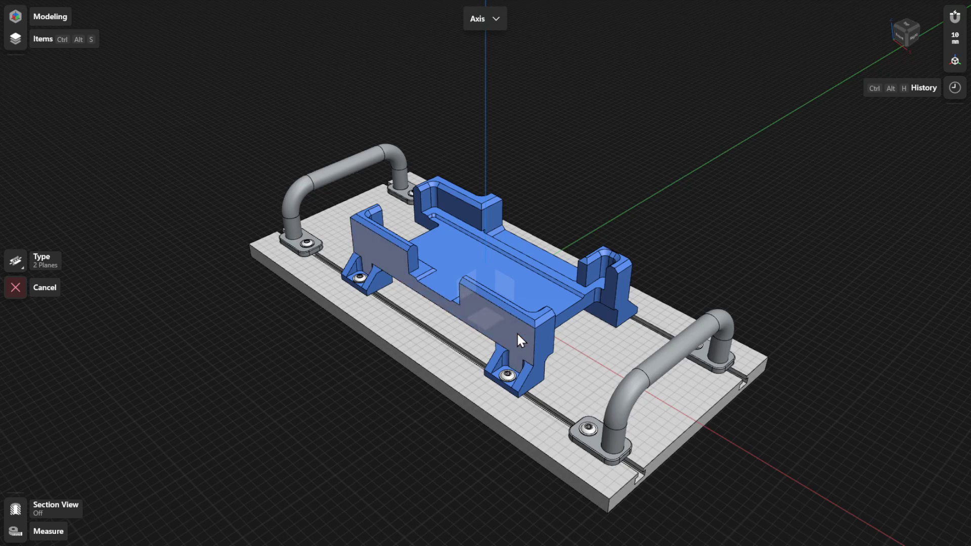
pyautogui.click(500, 309)
pyautogui.click(477, 269)
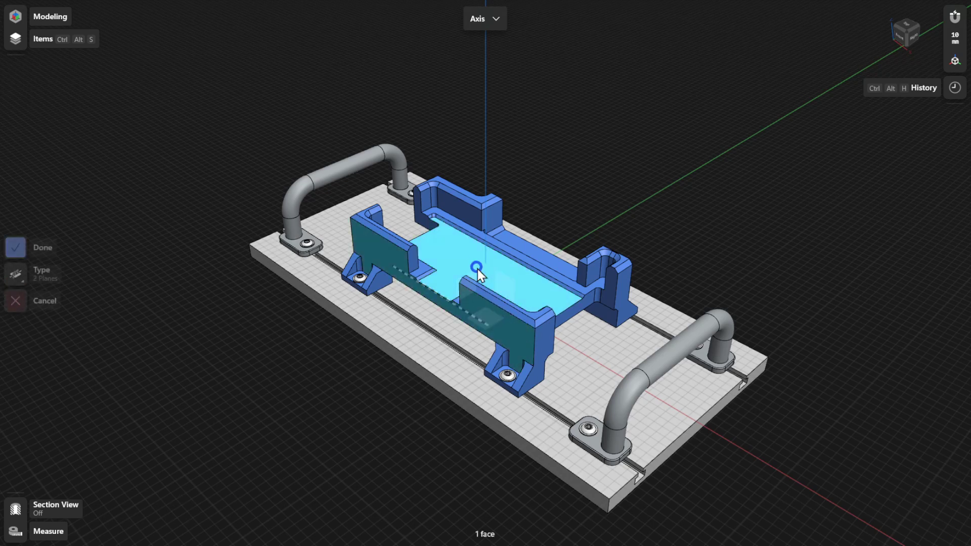
pyautogui.click(43, 247)
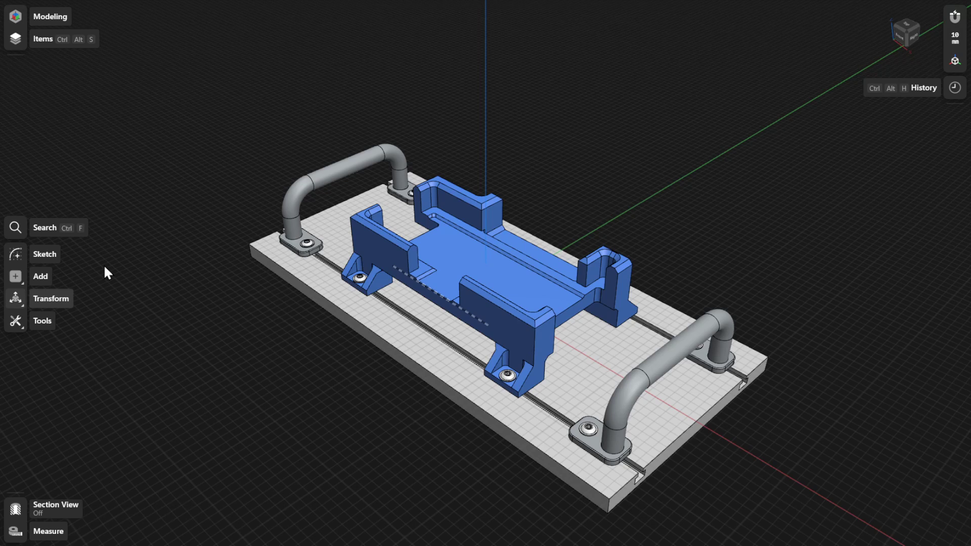
# Add a Cylindrical/Conical axis through the front handle's cylindrical lower leg.
pyautogui.press('a')
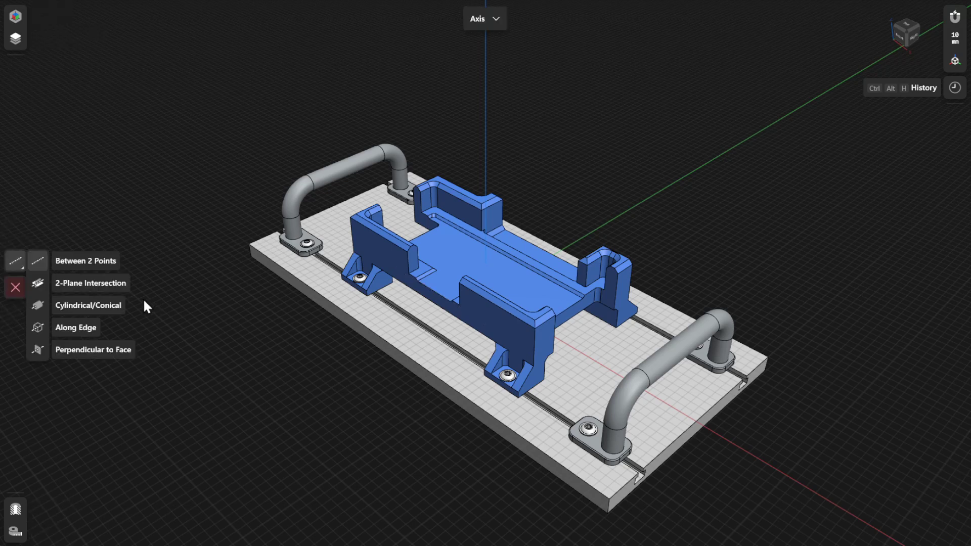
pyautogui.click(112, 305)
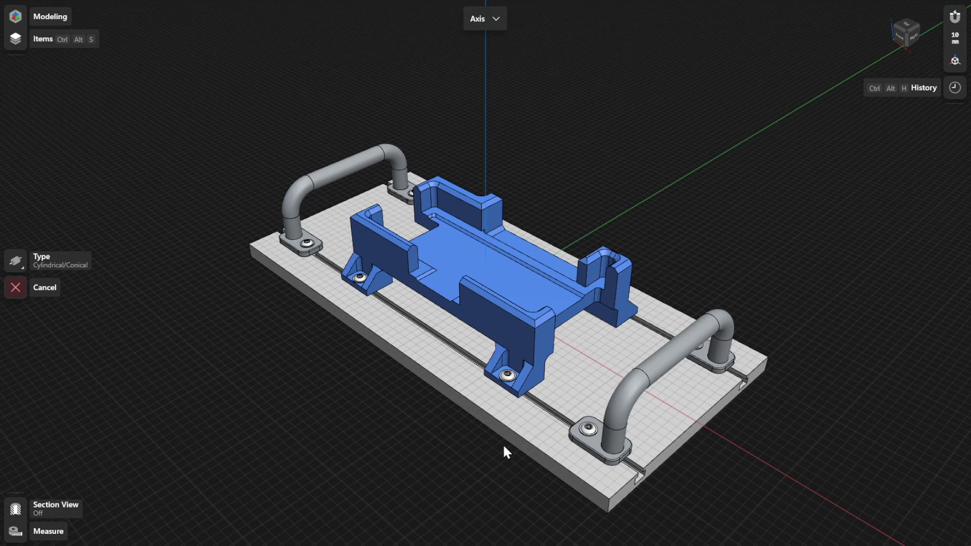
pyautogui.scroll(6, 432, 375)
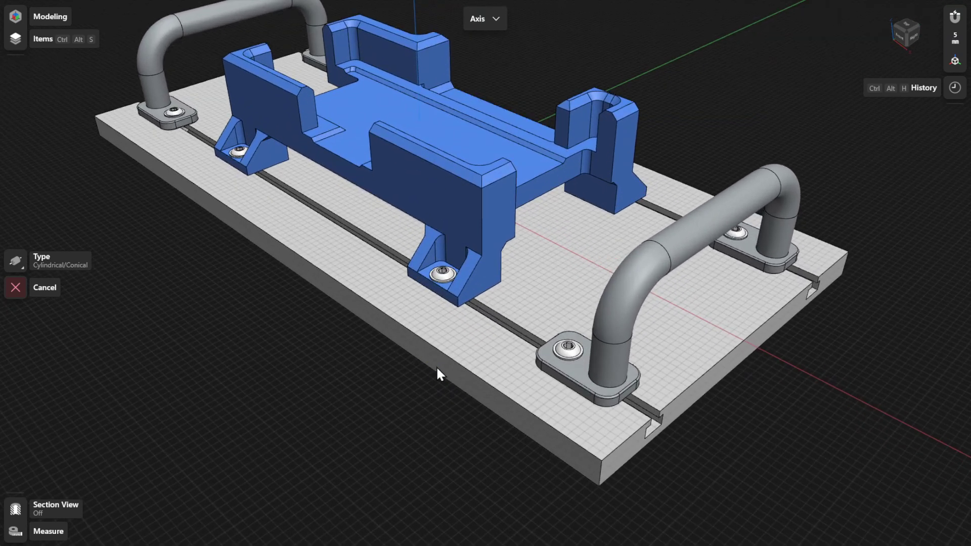
pyautogui.click(610, 371)
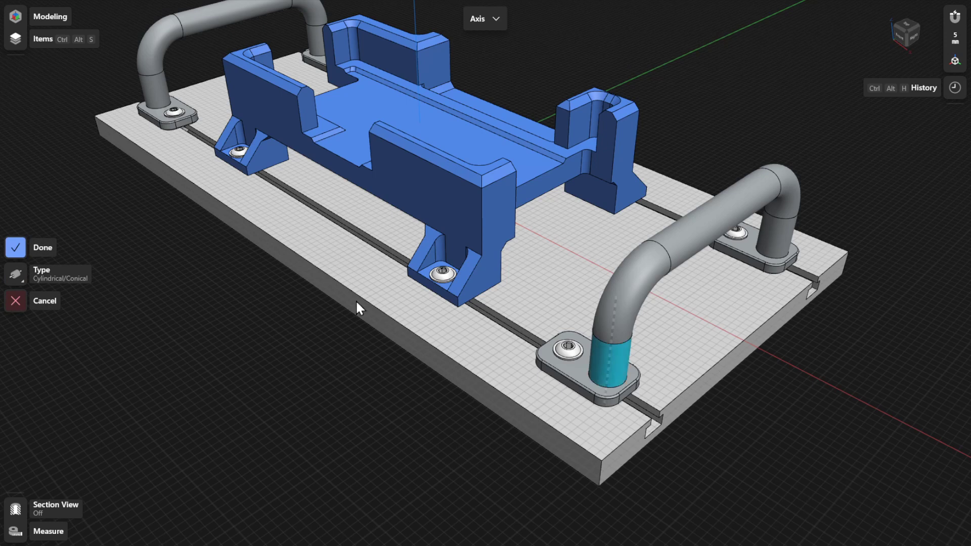
pyautogui.click(44, 250)
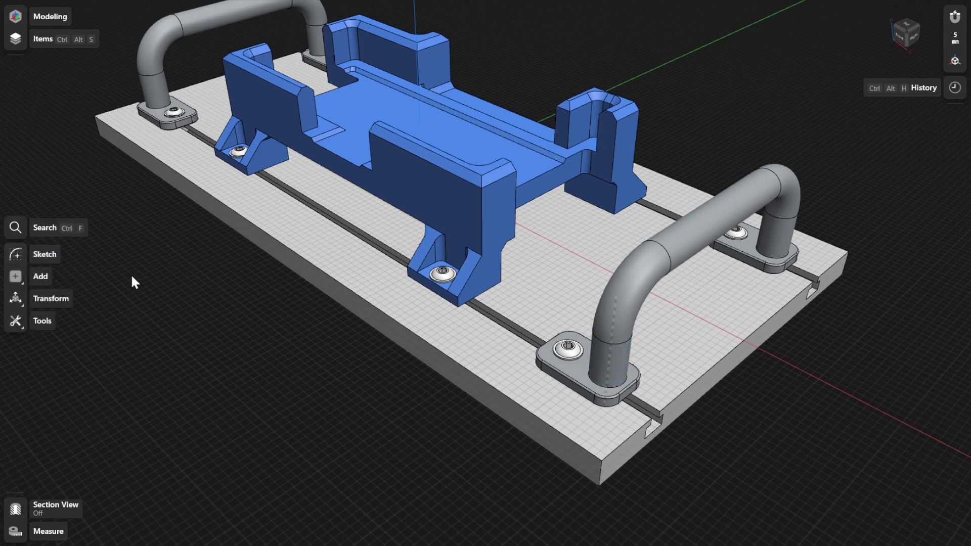
pyautogui.scroll(-3, 133, 278)
# Add an Along Edge axis following the blue holder's inner floor edge.
pyautogui.press('a')
pyautogui.click(89, 328)
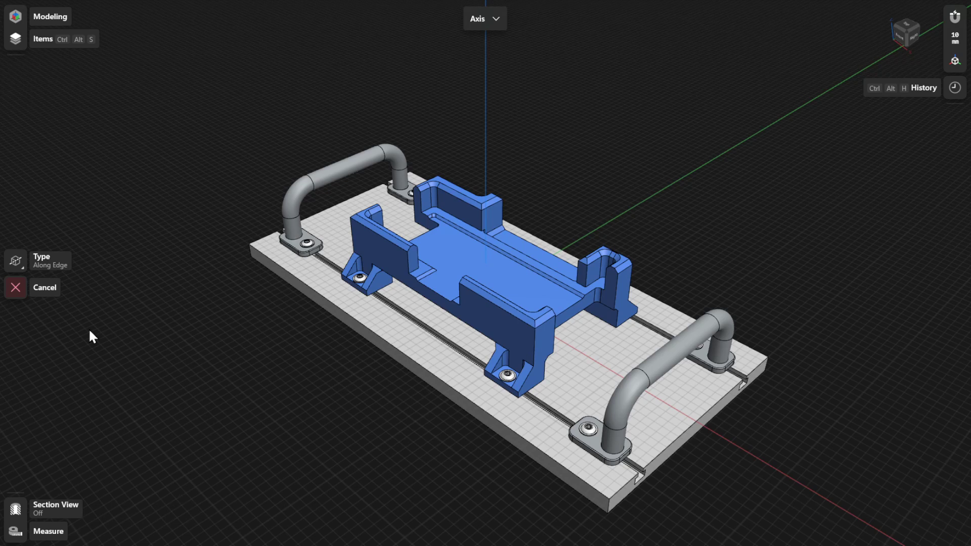
pyautogui.click(482, 299)
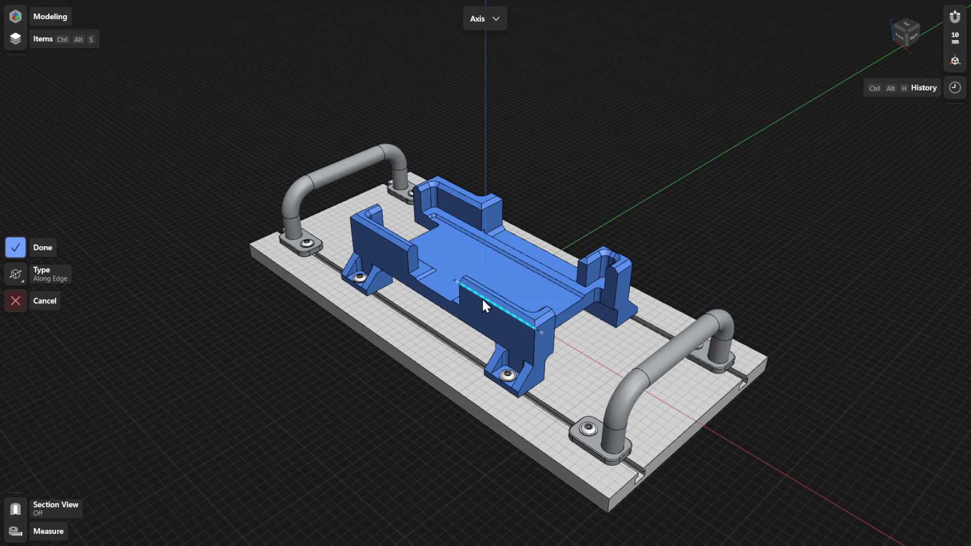
pyautogui.click(43, 247)
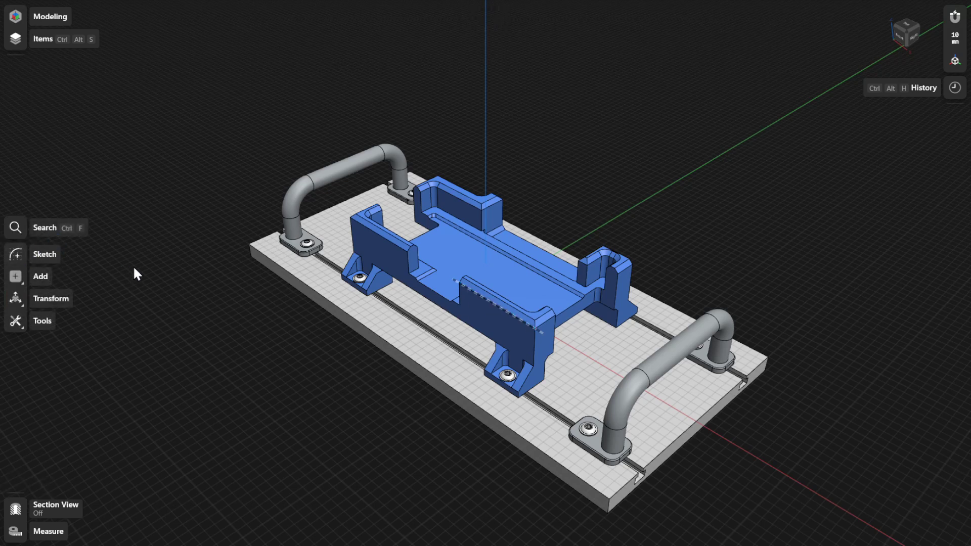
# Add a Perpendicular to Face axis on the base plate's front face, passing through a point on the blue part.
pyautogui.press('Return')
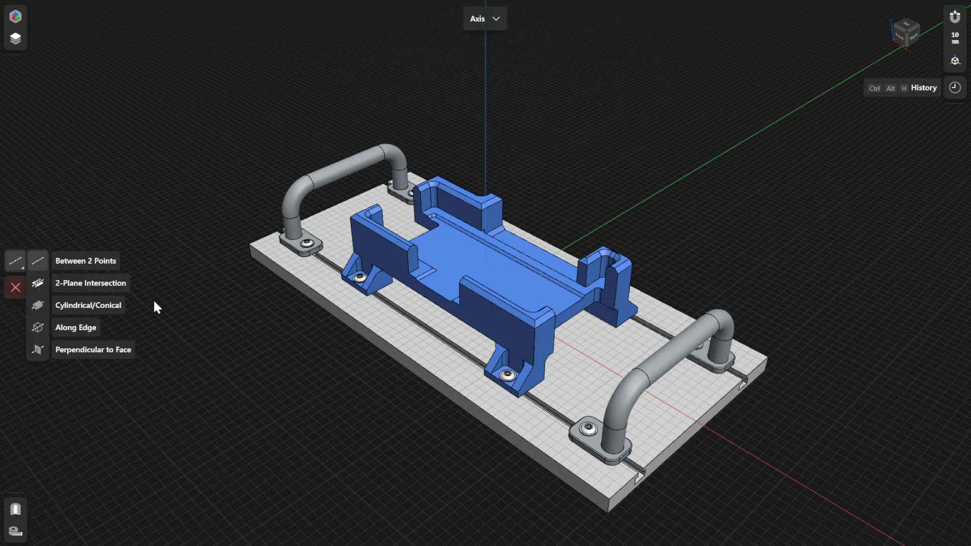
pyautogui.click(111, 351)
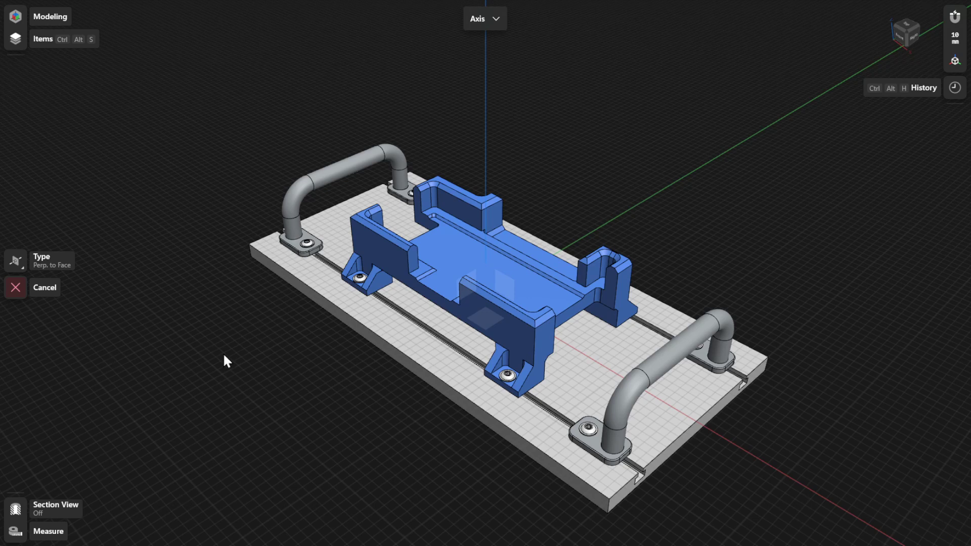
pyautogui.click(411, 366)
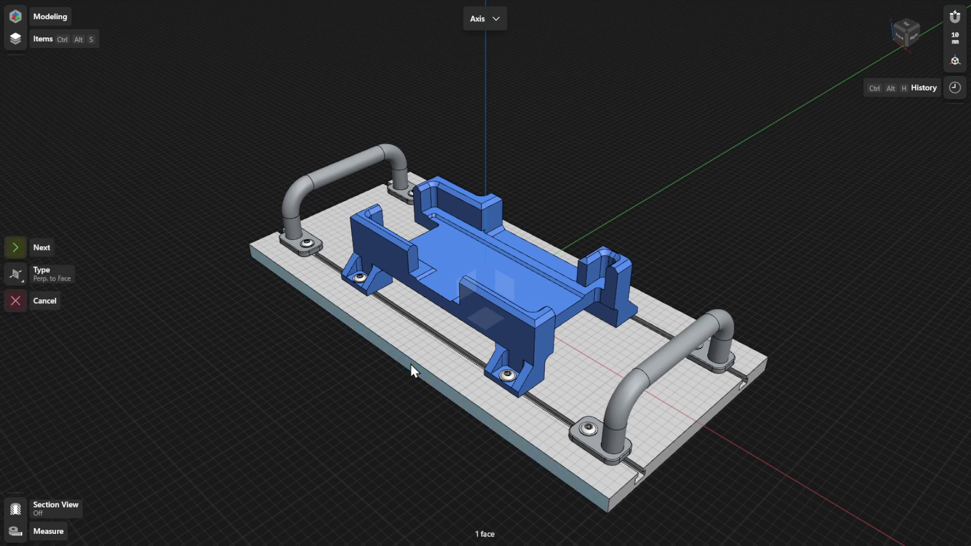
pyautogui.click(46, 246)
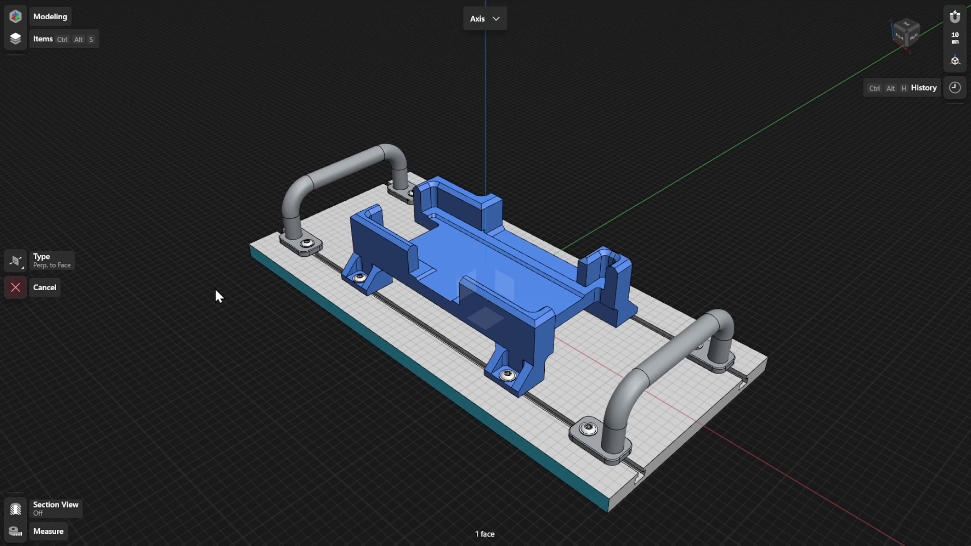
pyautogui.click(677, 234)
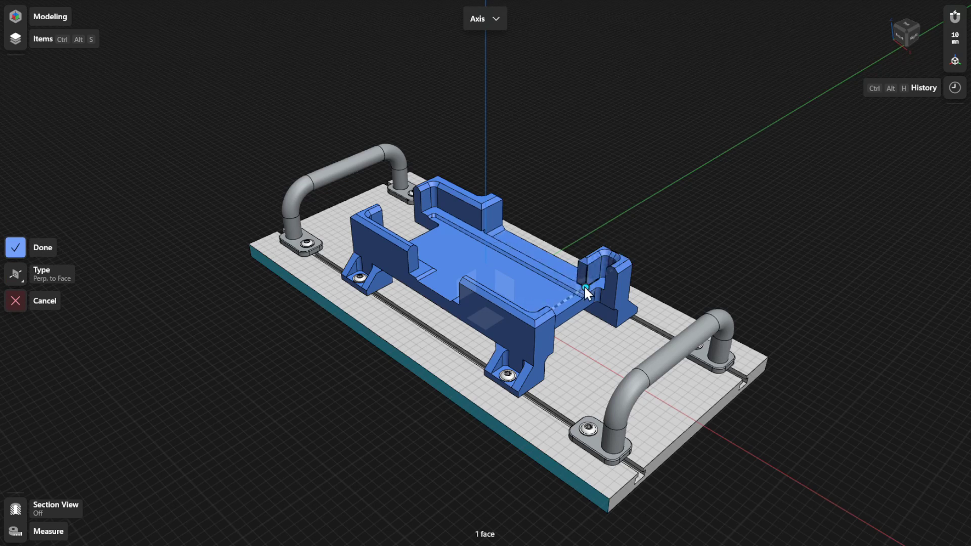
pyautogui.click(526, 256)
pyautogui.click(434, 290)
pyautogui.click(49, 247)
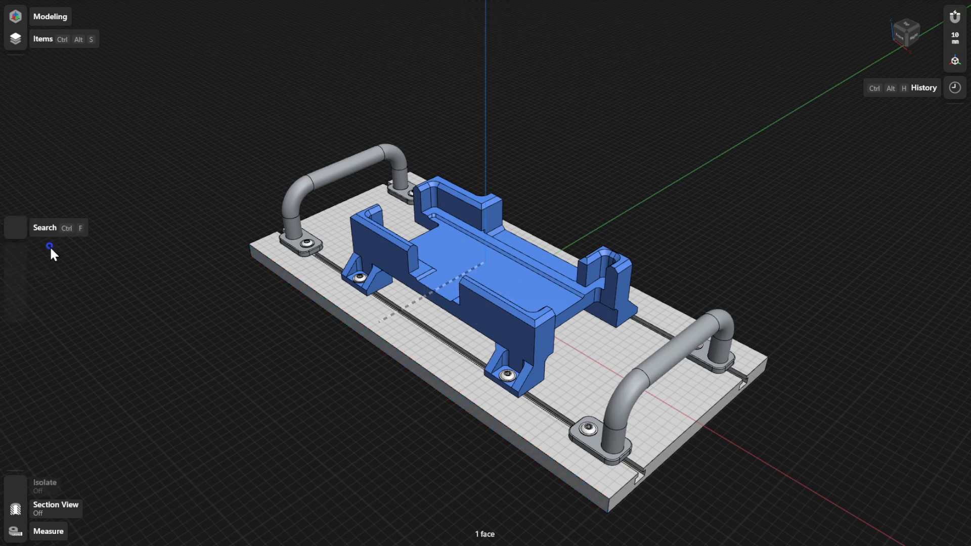
pyautogui.hotkey('ctrl', 'alt', 'h')
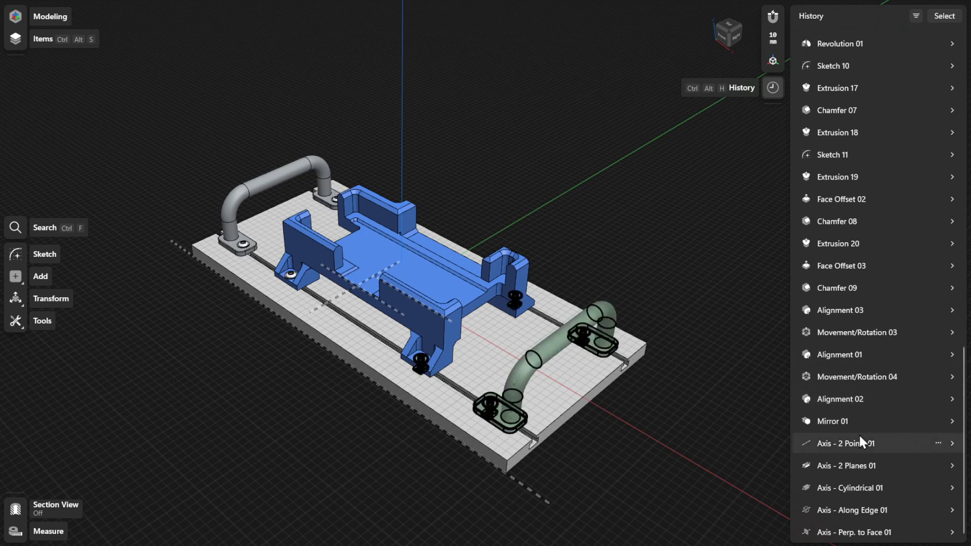
# Expand the 2 Points, 2 Planes, Cylindrical, Along Edge and Perp. to Face entries, then edit Point #1 of the 2 Points axis.
pyautogui.click(953, 443)
pyautogui.click(951, 516)
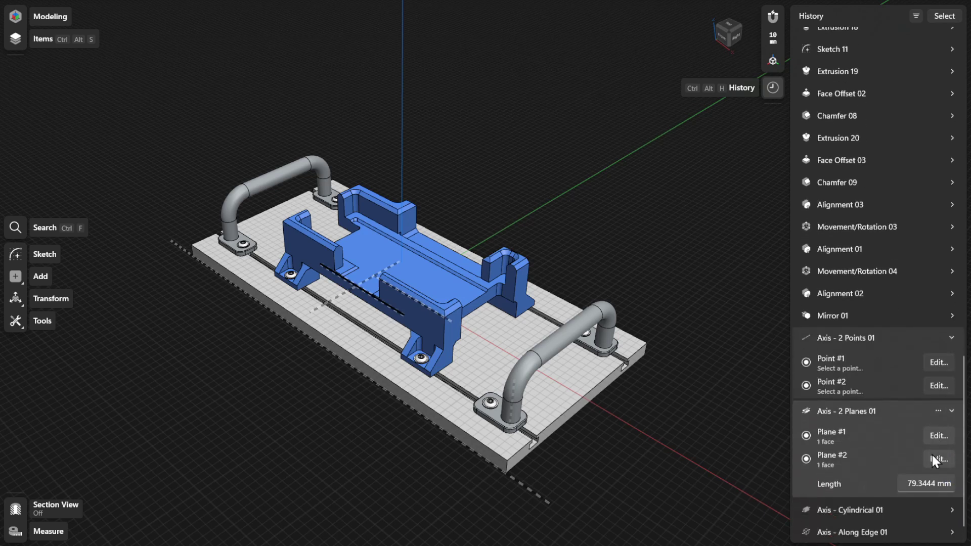
pyautogui.click(951, 483)
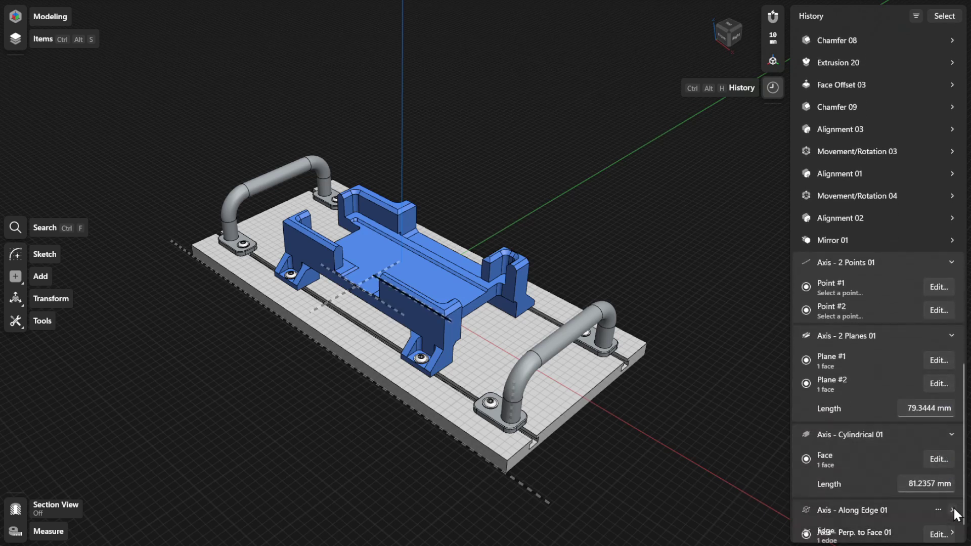
pyautogui.click(952, 511)
pyautogui.click(952, 533)
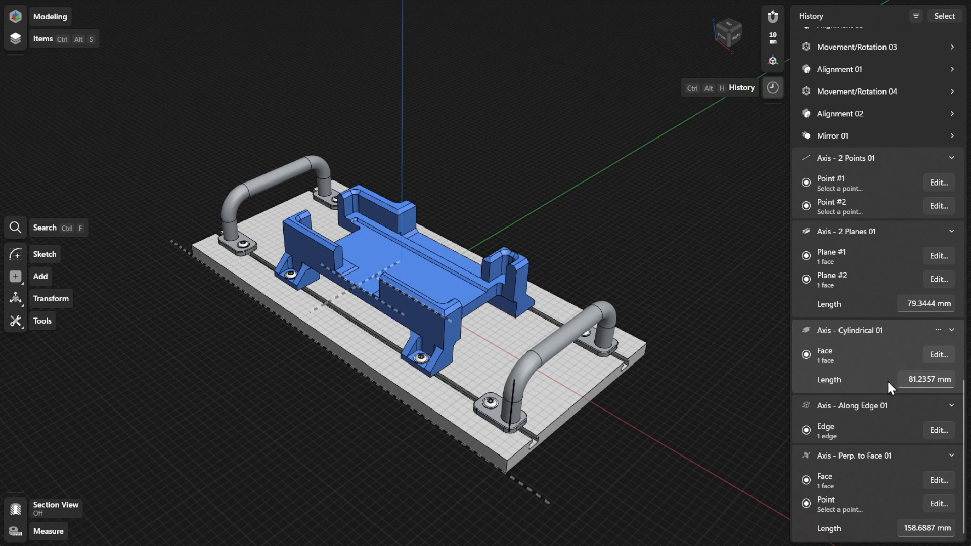
pyautogui.click(935, 189)
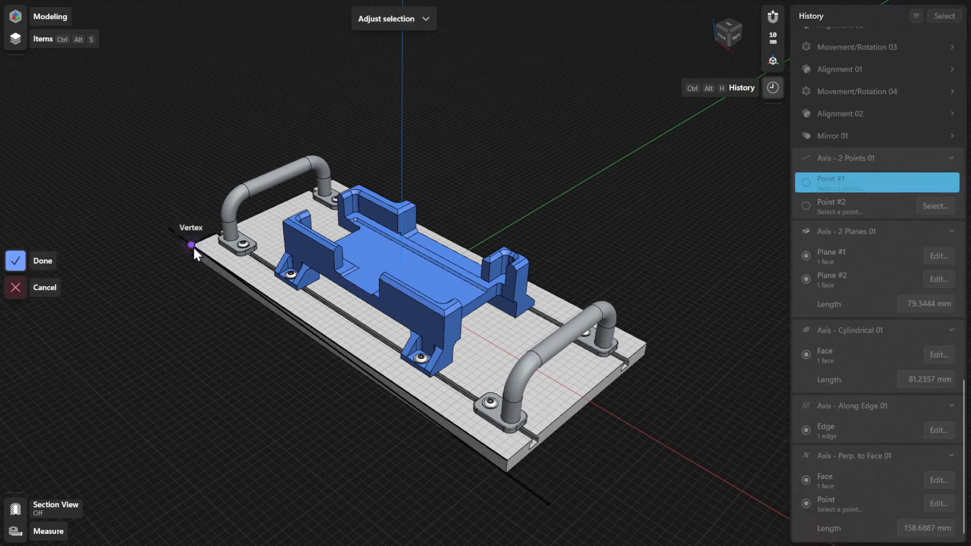
# Confirm the 2 Points axis's new first point at the plate corner and edit the 2-plane axis's 79.3444 mm length.
pyautogui.click(47, 260)
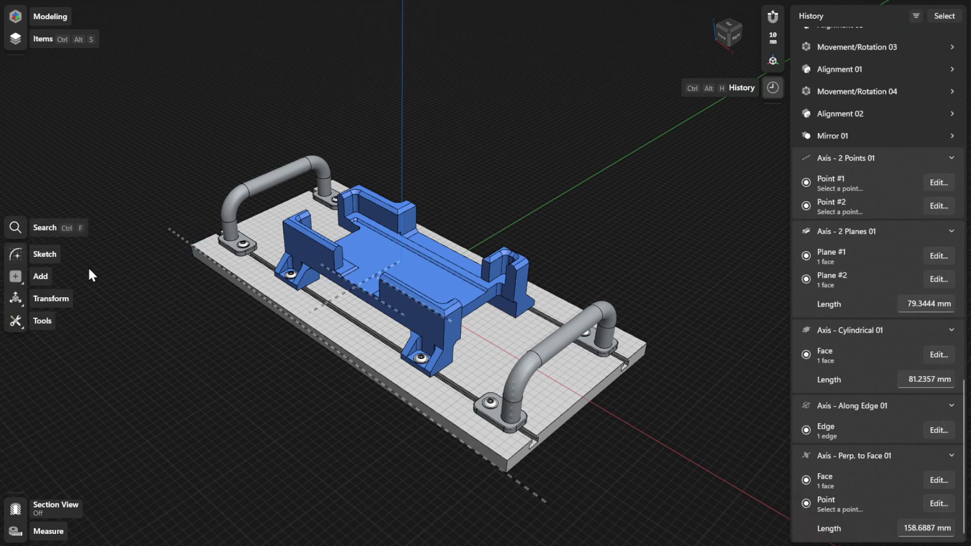
pyautogui.click(909, 303)
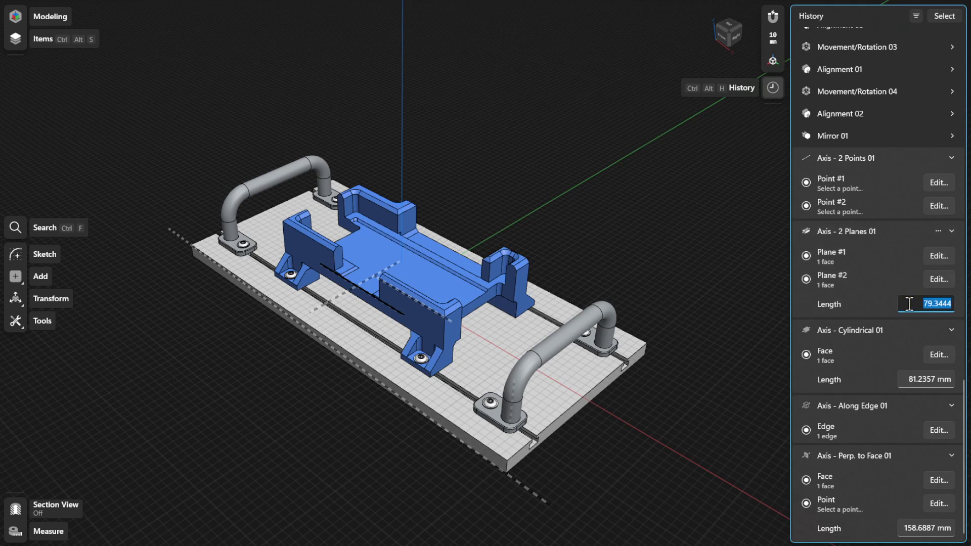